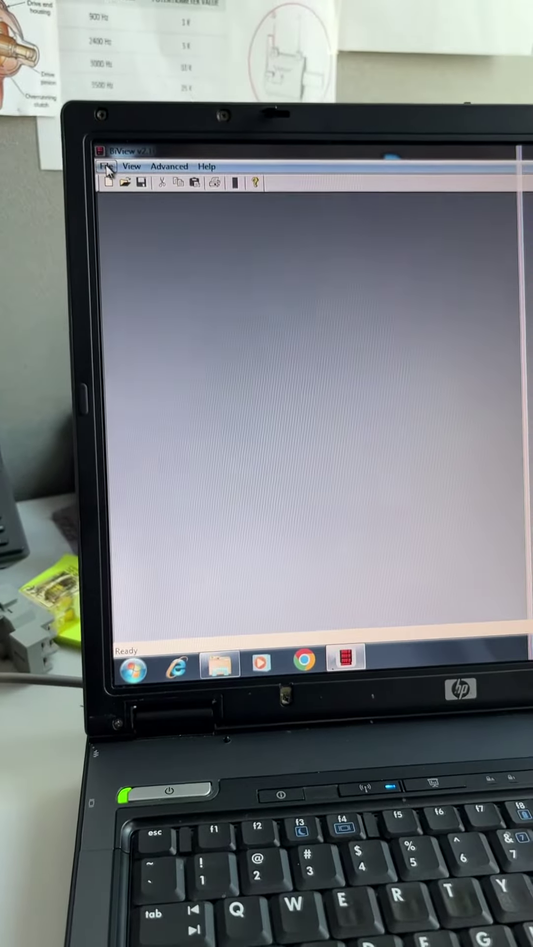
# Start a new connection from the File menu with Modbus Plus as the protocol.
pyautogui.click(131, 172)
pyautogui.click(133, 135)
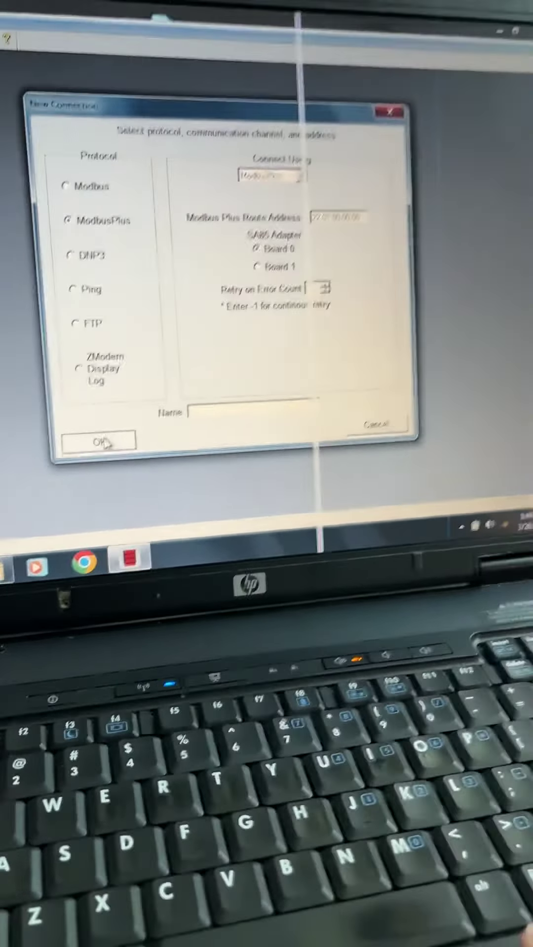
# Confirm the Modbus Plus connection and maximize the Instantaneous readings window.
pyautogui.click(218, 411)
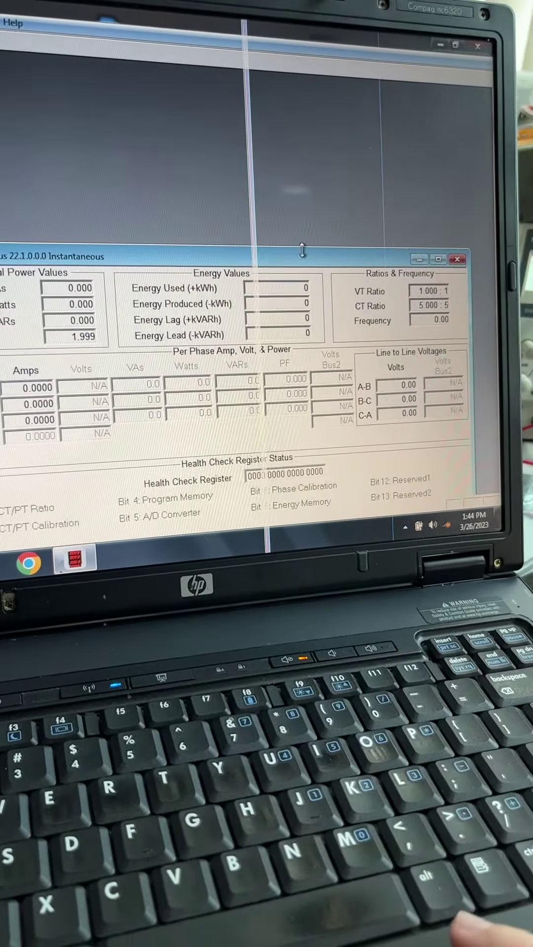
pyautogui.click(435, 258)
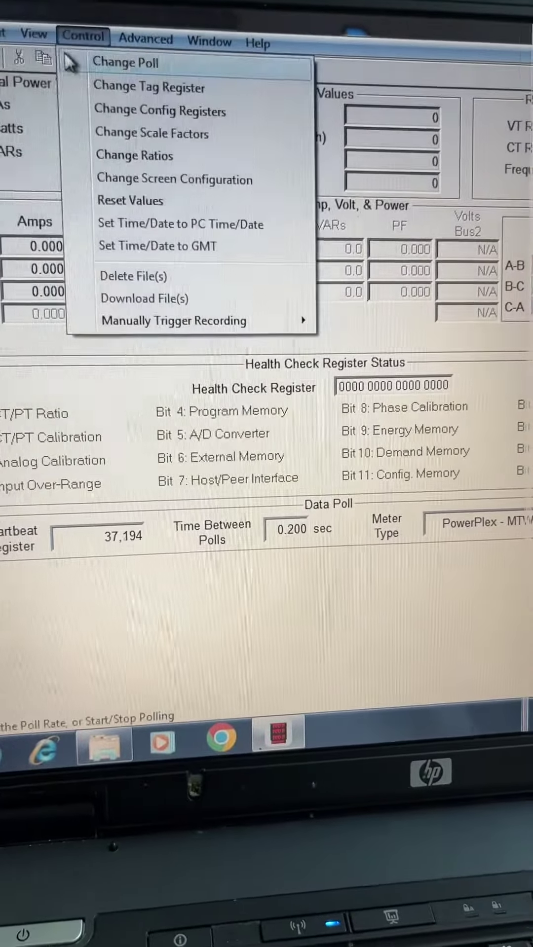
# Show the raw holding registers and inspect rows 40,005, 40,008 and 40,010.
pyautogui.click(80, 124)
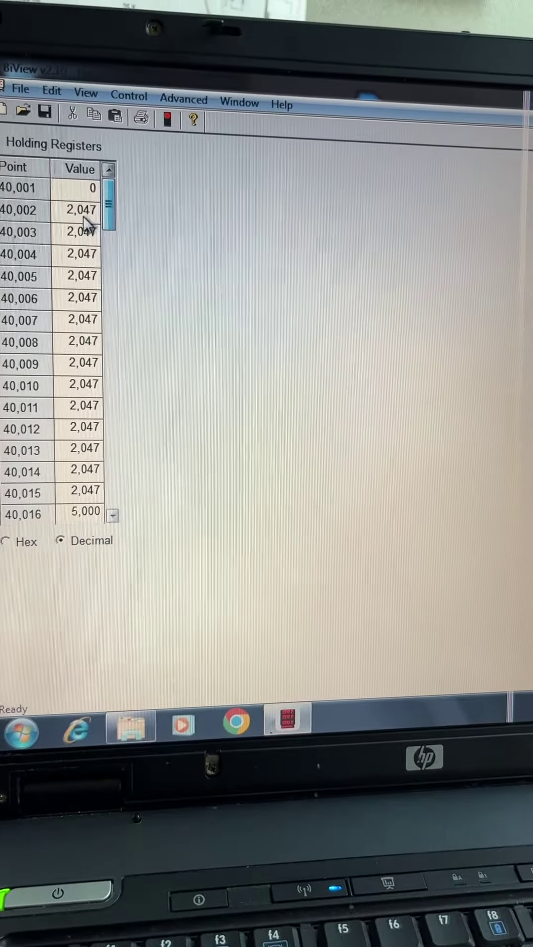
pyautogui.click(85, 277)
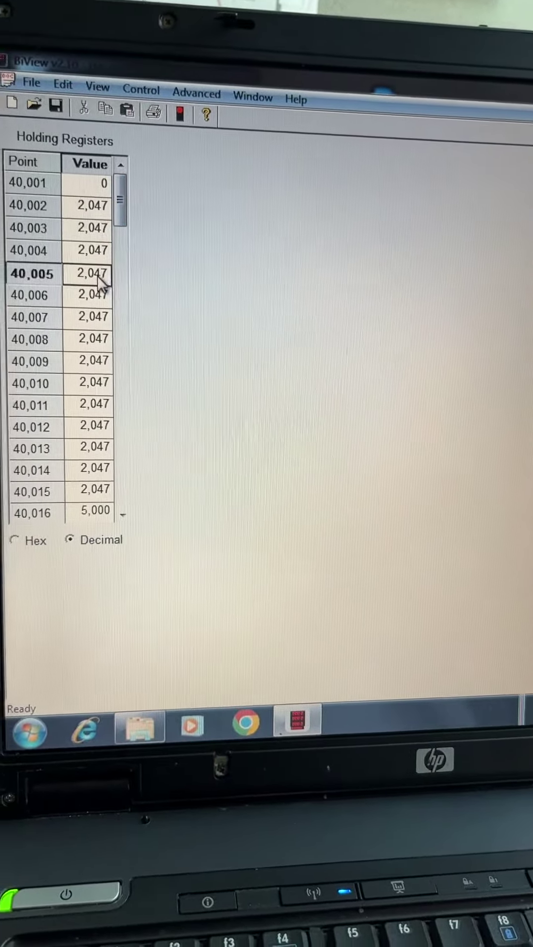
pyautogui.click(88, 342)
pyautogui.click(189, 349)
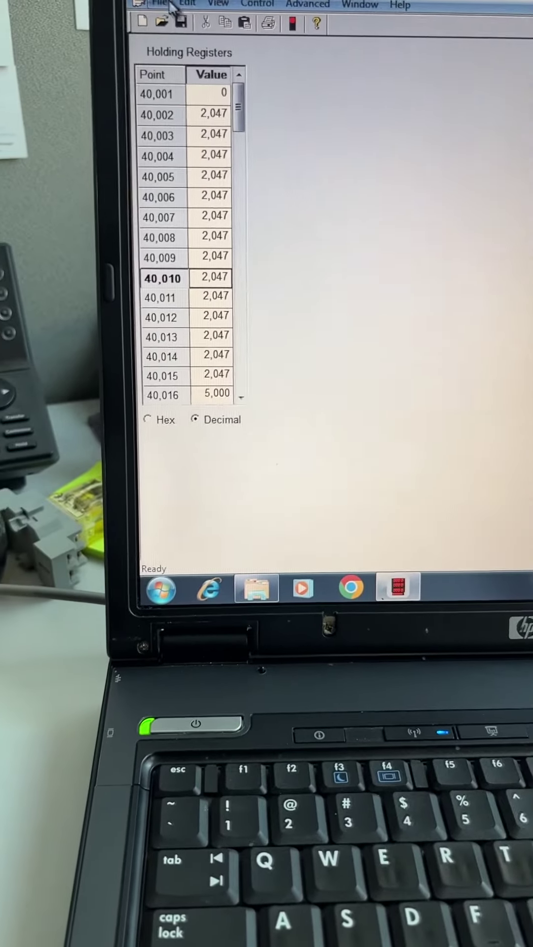
# Exit BiView from the File menu, returning to the desktop.
pyautogui.click(124, 35)
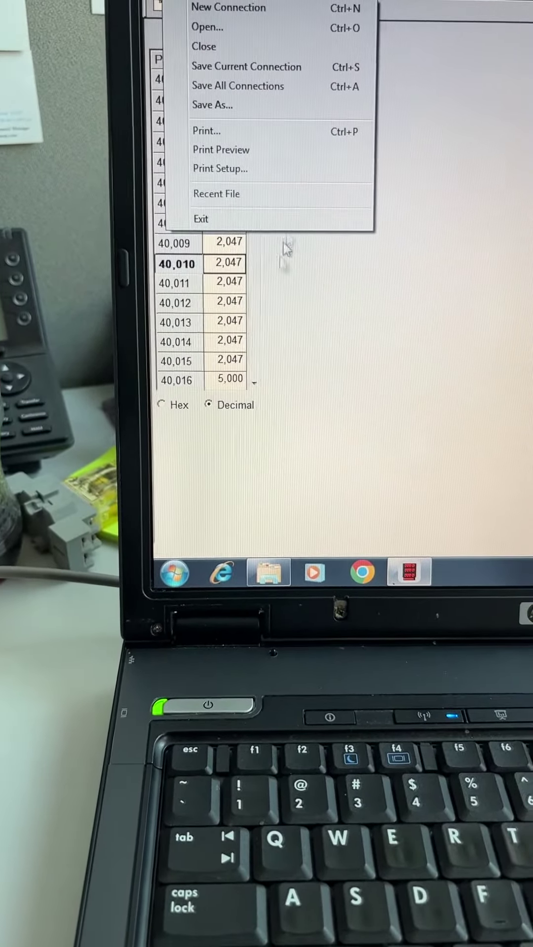
pyautogui.click(307, 217)
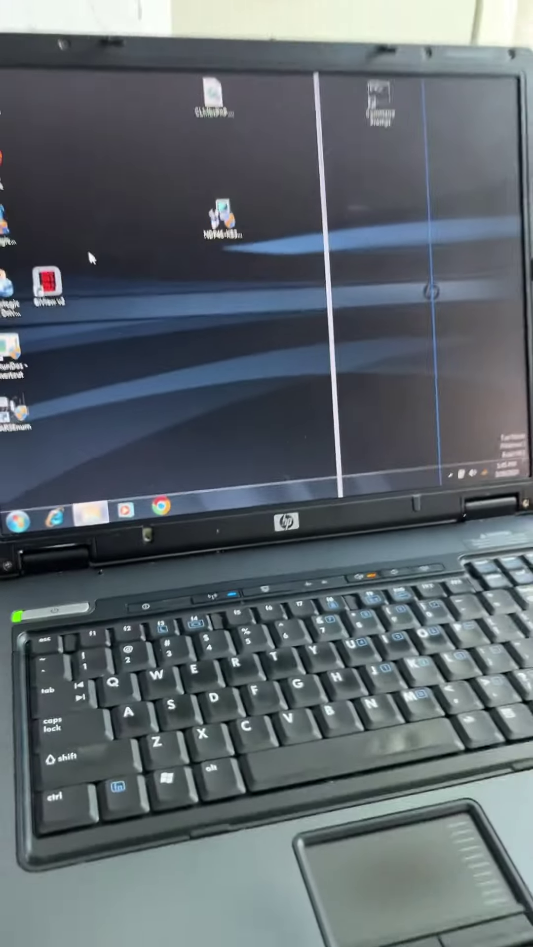